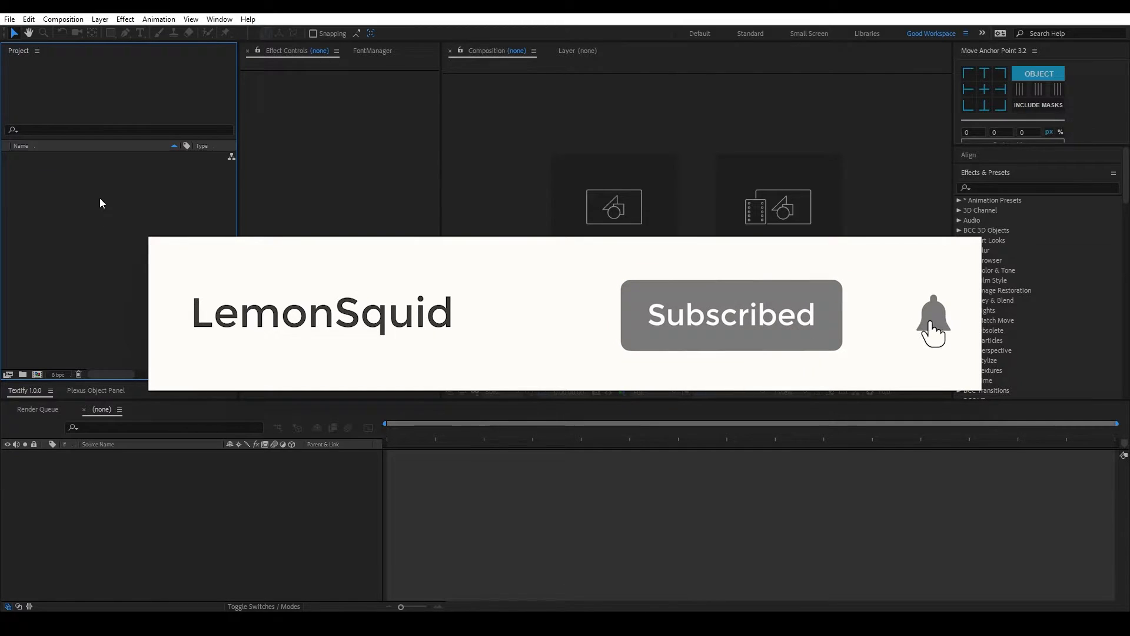
Step: Create a new composition named Ground Breaking Tutorial
{"action": "right_click", "coordinate": [146, 230]}
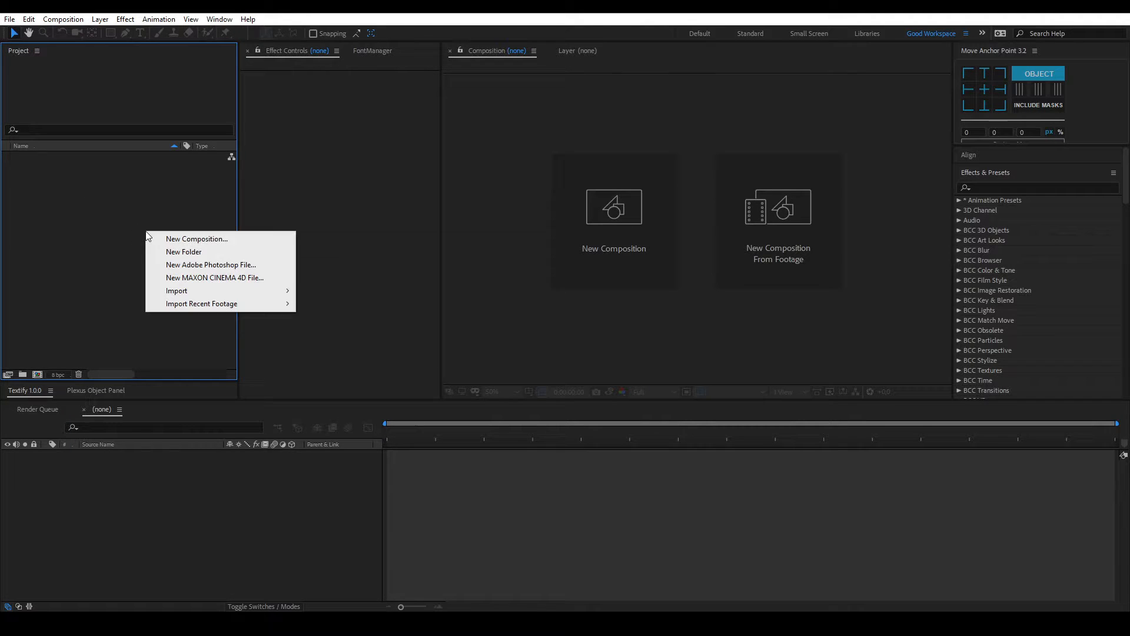
{"action": "left_click", "coordinate": [160, 240]}
{"action": "type", "text": "Ground Breaking Tutorial"}
{"action": "left_click", "coordinate": [256, 303]}
Step: Add a new solid layer and apply the Element effect to it
{"action": "right_click", "coordinate": [145, 478]}
{"action": "left_click", "coordinate": [352, 515]}
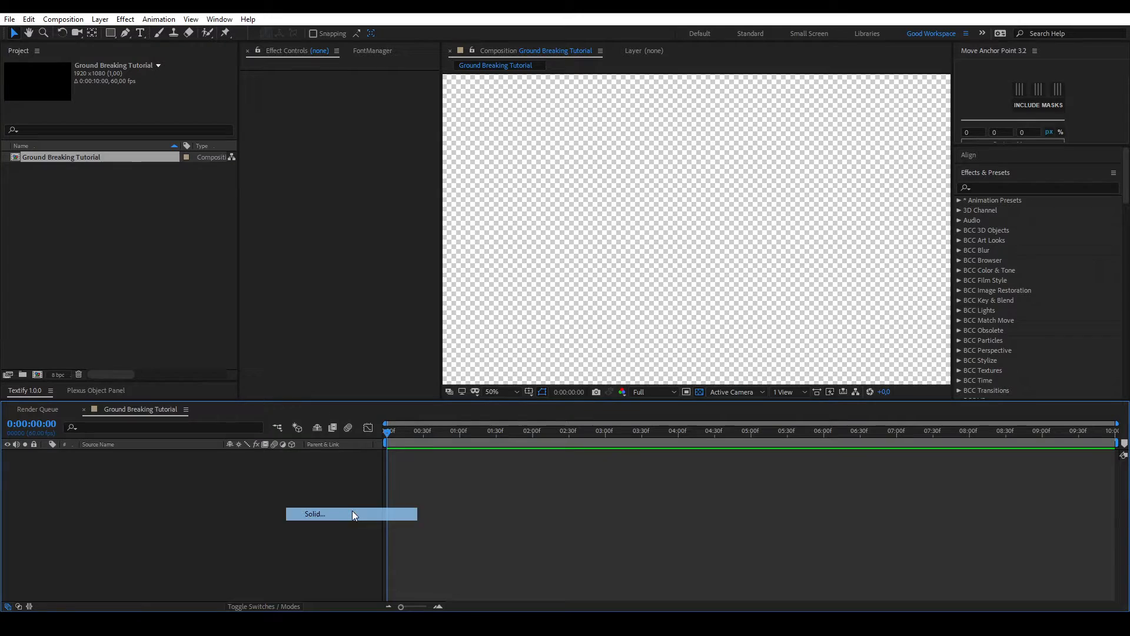
{"action": "type", "text": "Element 3D"}
{"action": "key", "text": "Return"}
{"action": "left_click", "coordinate": [1028, 189]}
{"action": "type", "text": "Element"}
{"action": "left_click_drag", "start_coordinate": [996, 210], "coordinate": [612, 310]}
{"action": "scroll", "coordinate": [612, 311], "scroll_direction": "down", "scroll_amount": 1}
Step: In Scene Setup, create a plane primitive sized 20 by 60
{"action": "left_click", "coordinate": [298, 100]}
{"action": "left_click", "coordinate": [418, 47]}
{"action": "left_click", "coordinate": [547, 73]}
{"action": "double_click", "coordinate": [596, 322]}
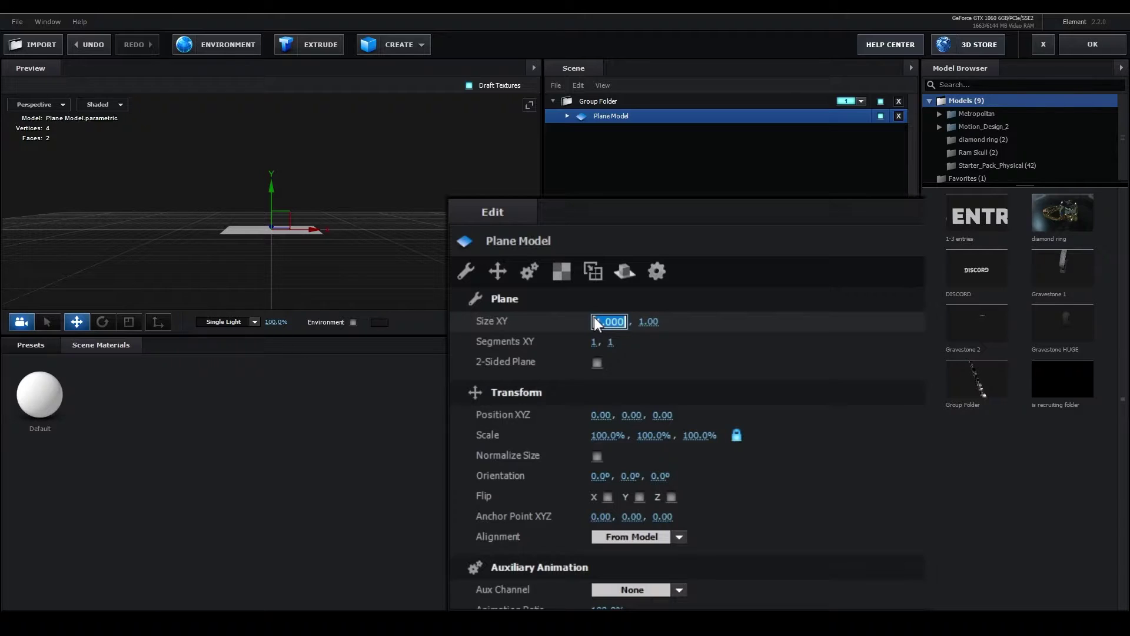
{"action": "type", "text": "20"}
{"action": "key", "text": "Tab"}
{"action": "type", "text": "60"}
{"action": "key", "text": "Return"}
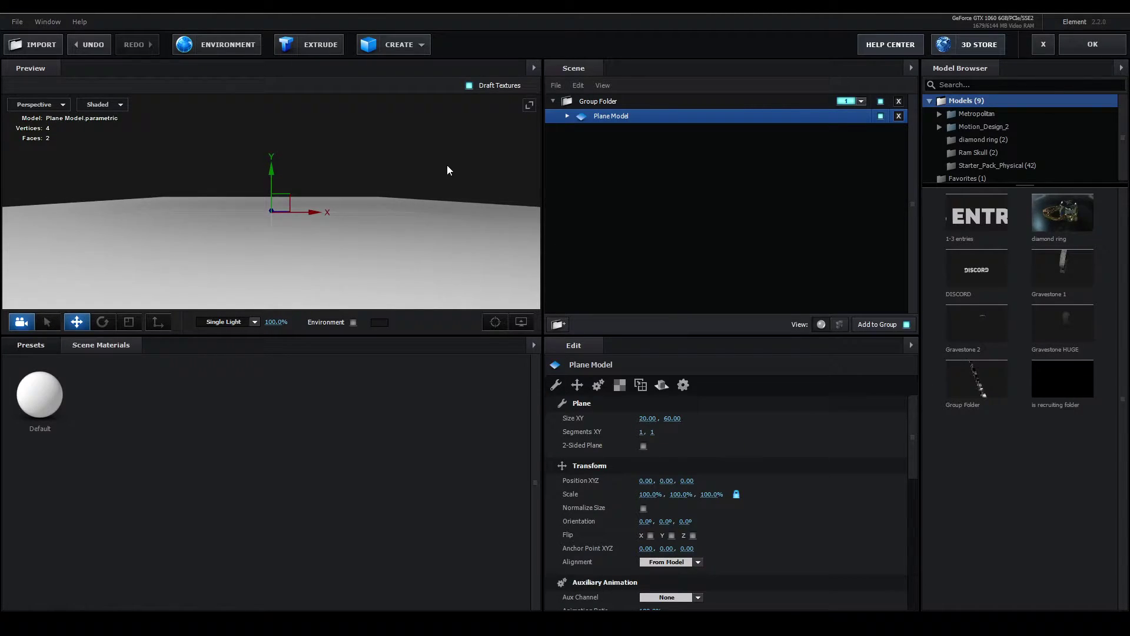
{"action": "left_click_drag", "start_coordinate": [447, 164], "coordinate": [333, 298]}
Step: Apply the Physical Black_Gloss material to the plane with a blue illumination colour
{"action": "left_click", "coordinate": [28, 343]}
{"action": "left_click", "coordinate": [58, 412]}
{"action": "double_click", "coordinate": [163, 395]}
{"action": "left_click", "coordinate": [101, 344]}
{"action": "double_click", "coordinate": [610, 116]}
{"action": "left_click", "coordinate": [648, 495]}
{"action": "left_click", "coordinate": [706, 488]}
{"action": "double_click", "coordinate": [648, 524]}
Step: Set the plane model's Reflect Mode to Mirror Surface
{"action": "left_click", "coordinate": [597, 101]}
{"action": "left_click", "coordinate": [618, 116]}
{"action": "scroll", "coordinate": [776, 449], "scroll_direction": "down", "scroll_amount": 5}
{"action": "left_click", "coordinate": [671, 477]}
{"action": "left_click", "coordinate": [691, 506]}
Step: Create group folders named Ground Fracture and Ground Plane
{"action": "left_click", "coordinate": [558, 324]}
{"action": "left_click_drag", "start_coordinate": [614, 116], "coordinate": [630, 95]}
{"action": "double_click", "coordinate": [775, 99]}
{"action": "type", "text": "Ground Fracture"}
{"action": "key", "text": "Return"}
{"action": "double_click", "coordinate": [650, 115]}
{"action": "type", "text": "Ground Plane"}
{"action": "key", "text": "Return"}
Step: Assign the Ground Fracture folder to group 2
{"action": "left_click", "coordinate": [602, 85]}
{"action": "left_click", "coordinate": [623, 101]}
{"action": "left_click", "coordinate": [861, 101]}
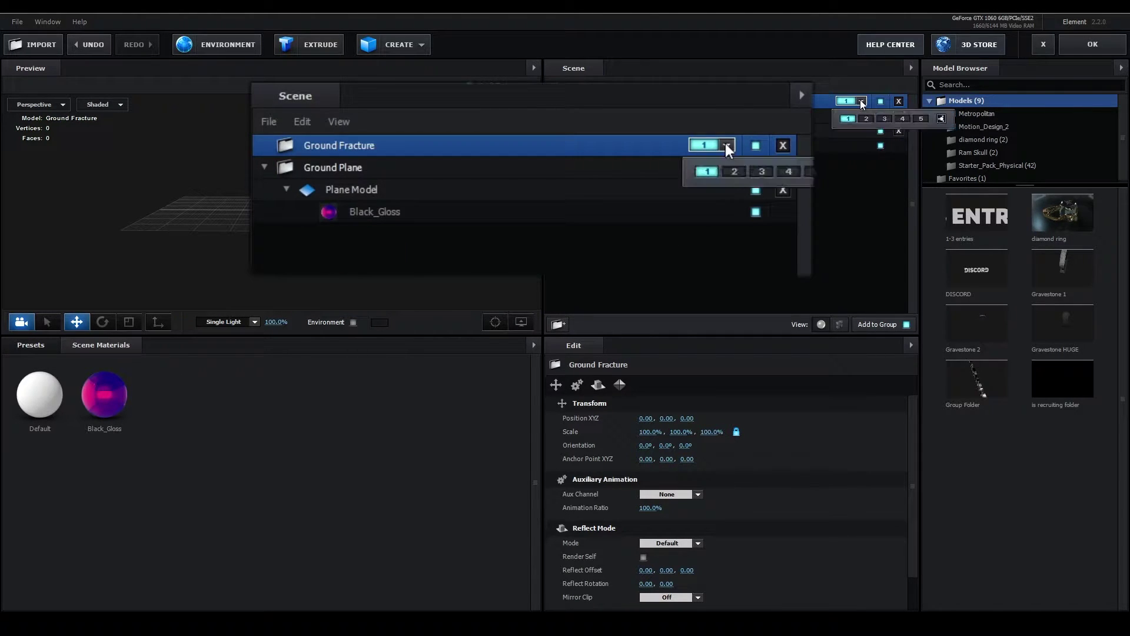
{"action": "left_click", "coordinate": [868, 118]}
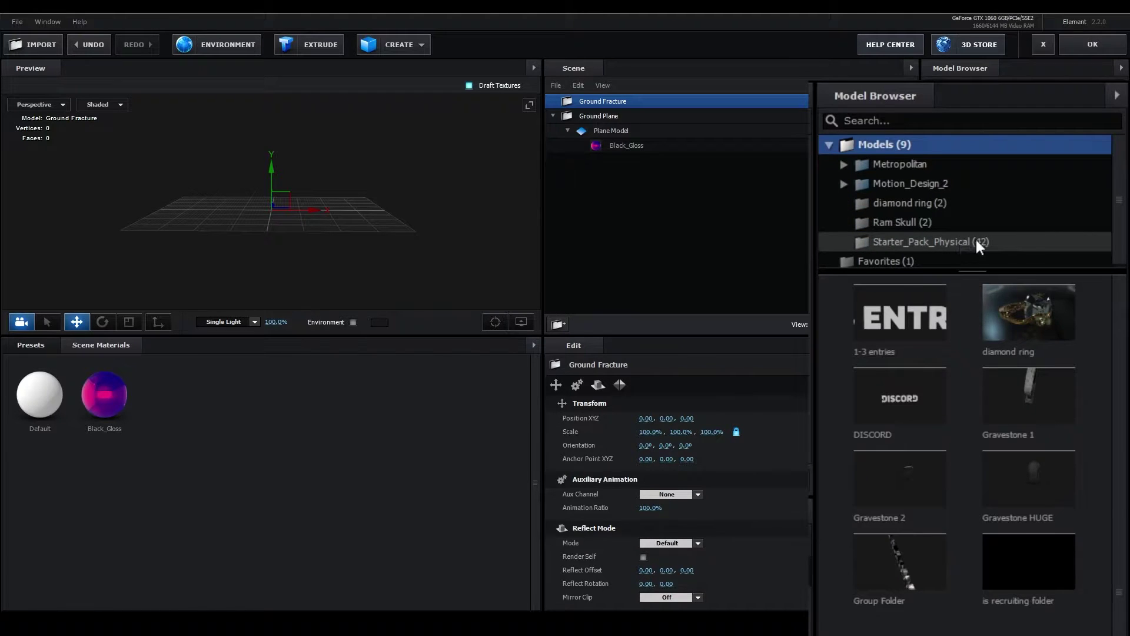
Step: Add the Starter_Pack_Physical floor_fracture model and stretch its scale into a slab
{"action": "left_click", "coordinate": [972, 241]}
{"action": "double_click", "coordinate": [1028, 623]}
{"action": "left_click", "coordinate": [643, 445]}
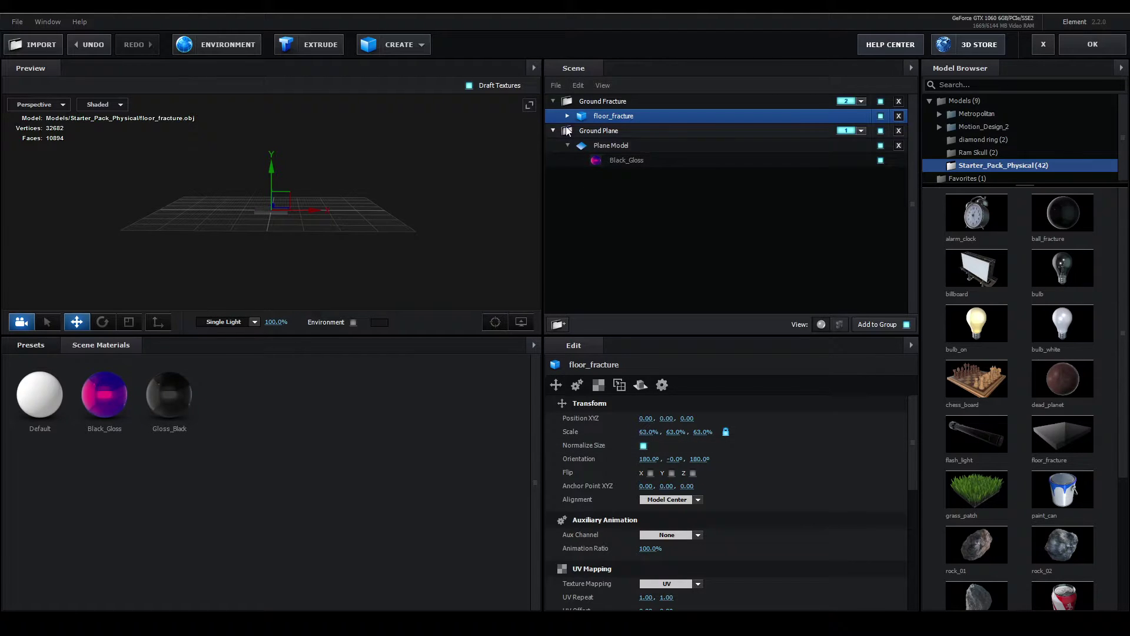
{"action": "left_click", "coordinate": [567, 116]}
{"action": "double_click", "coordinate": [649, 432]}
{"action": "type", "text": "800"}
{"action": "key", "text": "Tab"}
{"action": "type", "text": "80"}
{"action": "key", "text": "Tab"}
{"action": "type", "text": "800"}
{"action": "key", "text": "Return"}
Step: Copy the Black_Gloss material and paste it onto the floor_fracture model
{"action": "left_click", "coordinate": [627, 130]}
{"action": "right_click", "coordinate": [642, 130]}
{"action": "right_click", "coordinate": [614, 178]}
{"action": "left_click", "coordinate": [656, 263]}
{"action": "right_click", "coordinate": [618, 176]}
{"action": "left_click", "coordinate": [646, 257]}
{"action": "right_click", "coordinate": [622, 131]}
{"action": "left_click", "coordinate": [650, 231]}
Step: Set floor_fracture's Reflect Mode to Mirror Surface
{"action": "left_click", "coordinate": [622, 116]}
{"action": "scroll", "coordinate": [733, 508], "scroll_direction": "down", "scroll_amount": 5}
{"action": "left_click", "coordinate": [682, 478]}
{"action": "left_click", "coordinate": [680, 508]}
Step: Set one floor_fracture piece's Z position to -16
{"action": "left_click", "coordinate": [613, 145]}
{"action": "left_click", "coordinate": [612, 115]}
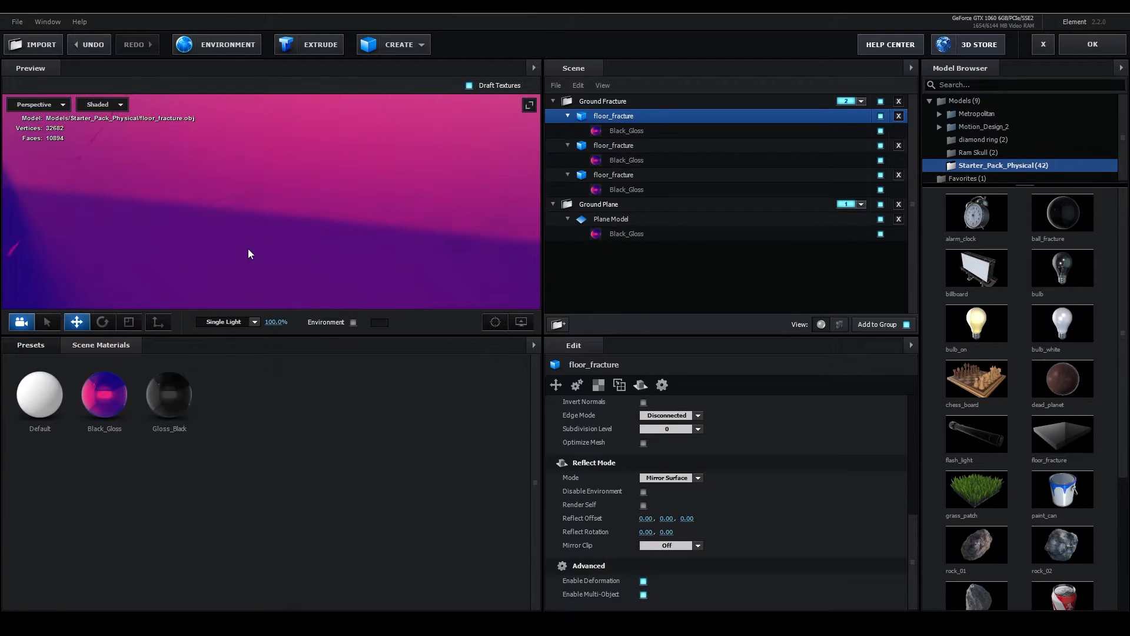
{"action": "left_click", "coordinate": [613, 173]}
{"action": "double_click", "coordinate": [690, 417]}
{"action": "type", "text": "100"}
{"action": "key", "text": "Return"}
{"action": "scroll", "coordinate": [426, 248], "scroll_direction": "up", "scroll_amount": 3}
{"action": "scroll", "coordinate": [352, 169], "scroll_direction": "down", "scroll_amount": 3}
{"action": "scroll", "coordinate": [386, 211], "scroll_direction": "down", "scroll_amount": 3}
Step: Set another floor_fracture piece's Z position to 16, checking the spread in the preview
{"action": "left_click_drag", "start_coordinate": [386, 211], "coordinate": [301, 241]}
{"action": "scroll", "coordinate": [300, 241], "scroll_direction": "down", "scroll_amount": 3}
{"action": "left_click_drag", "start_coordinate": [354, 212], "coordinate": [403, 186]}
{"action": "double_click", "coordinate": [691, 417]}
{"action": "left_click_drag", "start_coordinate": [373, 232], "coordinate": [265, 176]}
{"action": "key", "text": "Return"}
{"action": "left_click_drag", "start_coordinate": [344, 235], "coordinate": [265, 194]}
{"action": "left_click", "coordinate": [613, 116]}
Step: Collapse and select the Ground Plane group before adding the new particle group
{"action": "left_click", "coordinate": [552, 205]}
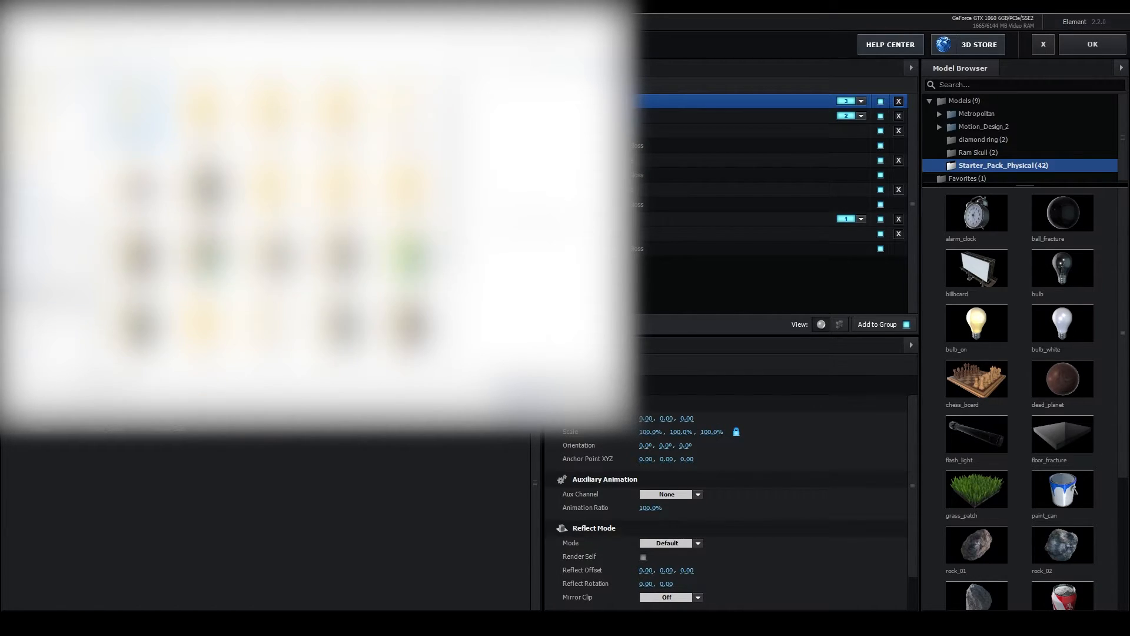
Step: Import the blue_shards.obj crystal model and scale it down
{"action": "double_click", "coordinate": [141, 115]}
{"action": "scroll", "coordinate": [333, 273], "scroll_direction": "up", "scroll_amount": 1}
{"action": "left_click_drag", "start_coordinate": [685, 431], "coordinate": [666, 431]}
{"action": "scroll", "coordinate": [387, 233], "scroll_direction": "up", "scroll_amount": 2}
{"action": "scroll", "coordinate": [387, 233], "scroll_direction": "up", "scroll_amount": 1}
Step: Copy the Black_Gloss material onto the blue_shards crystals
{"action": "right_click", "coordinate": [629, 155]}
{"action": "left_click", "coordinate": [567, 116]}
{"action": "right_click", "coordinate": [623, 177]}
{"action": "left_click", "coordinate": [670, 265]}
{"action": "right_click", "coordinate": [632, 132]}
{"action": "left_click", "coordinate": [673, 229]}
Step: Duplicate blue_shards several times with Ctrl+D and apply the scene back to After Effects
{"action": "mouse_move", "coordinate": [454, 283]}
{"action": "left_mouse_down"}
{"action": "mouse_move", "coordinate": [315, 254]}
{"action": "mouse_move", "coordinate": [377, 291]}
{"action": "mouse_move", "coordinate": [369, 314]}
{"action": "left_mouse_up"}
{"action": "left_click", "coordinate": [619, 115]}
{"action": "key", "text": "ctrl+d"}
{"action": "key", "text": "ctrl+d"}
{"action": "key", "text": "ctrl+d"}
{"action": "key", "text": "ctrl+d"}
{"action": "key", "text": "ctrl+d"}
{"action": "key", "text": "ctrl+d"}
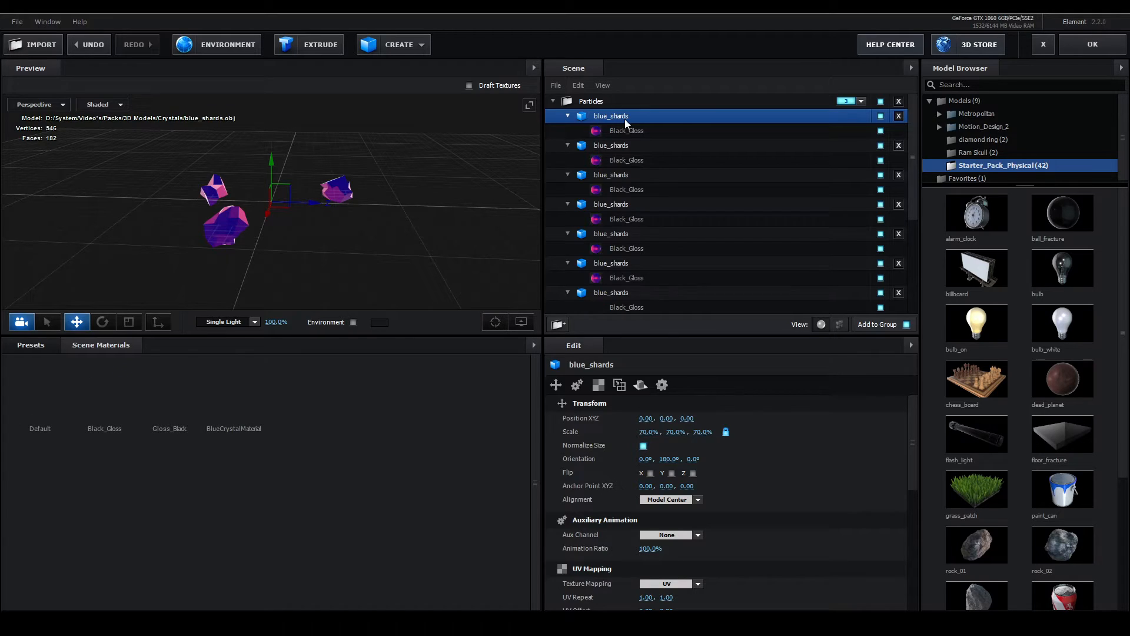
{"action": "scroll", "coordinate": [625, 190], "scroll_direction": "down", "scroll_amount": 3}
{"action": "scroll", "coordinate": [626, 190], "scroll_direction": "up", "scroll_amount": 3}
{"action": "left_click", "coordinate": [626, 190]}
{"action": "left_click", "coordinate": [1091, 43]}
Step: Add a Camera layer and a Null Object layer to the composition
{"action": "right_click", "coordinate": [223, 499]}
{"action": "left_click", "coordinate": [400, 426]}
{"action": "left_click", "coordinate": [318, 49]}
{"action": "key", "text": "Return"}
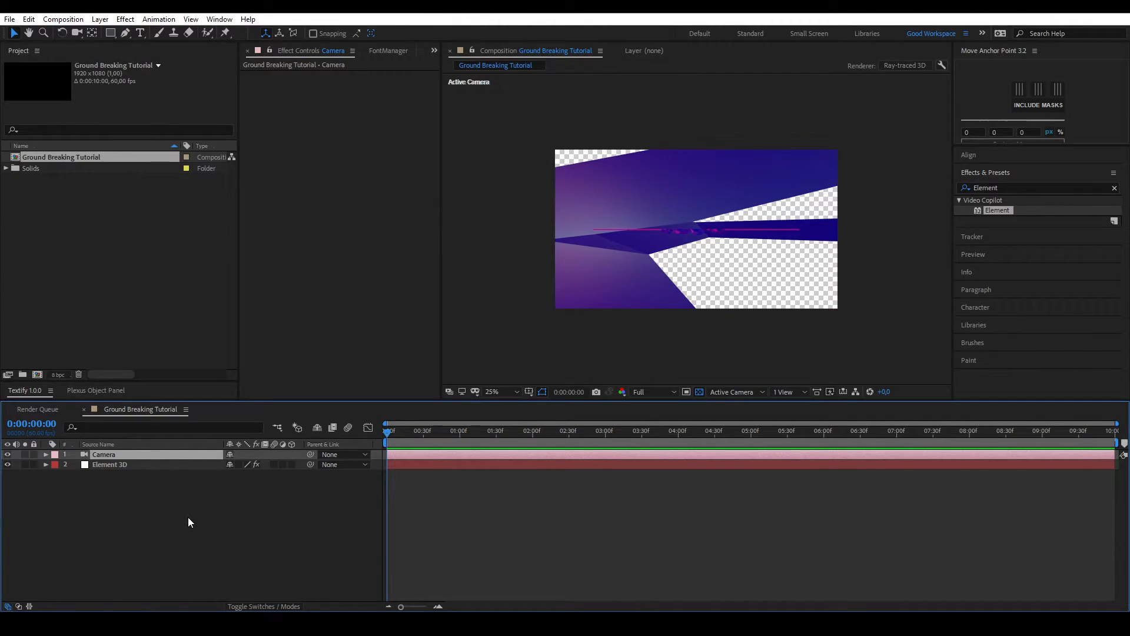
{"action": "right_click", "coordinate": [192, 527]}
{"action": "left_click", "coordinate": [372, 462]}
Step: Make Null 1 3D with separated position dimensions and parent the Camera to it
{"action": "left_click", "coordinate": [291, 454]}
{"action": "key", "text": "p"}
{"action": "right_click", "coordinate": [188, 465]}
{"action": "left_click", "coordinate": [239, 486]}
{"action": "left_click", "coordinate": [356, 495]}
{"action": "left_click", "coordinate": [350, 524]}
Step: Scrub Null 1's position and Y rotation to frame the ground plane
{"action": "left_click", "coordinate": [152, 454]}
{"action": "key", "text": "shift+r"}
{"action": "mouse_move", "coordinate": [234, 485]}
{"action": "left_mouse_down"}
{"action": "mouse_move", "coordinate": [51, 474]}
{"action": "mouse_move", "coordinate": [203, 475]}
{"action": "left_mouse_up"}
{"action": "left_click_drag", "start_coordinate": [238, 514], "coordinate": [265, 514]}
{"action": "left_click_drag", "start_coordinate": [234, 473], "coordinate": [176, 473]}
{"action": "left_click_drag", "start_coordinate": [238, 514], "coordinate": [245, 515]}
{"action": "key", "text": "Return"}
Step: Set Group 2's Particle Replicator Y position to 558
{"action": "left_click", "coordinate": [144, 547]}
{"action": "left_click", "coordinate": [254, 124]}
{"action": "left_click", "coordinate": [264, 145]}
{"action": "left_click", "coordinate": [392, 175]}
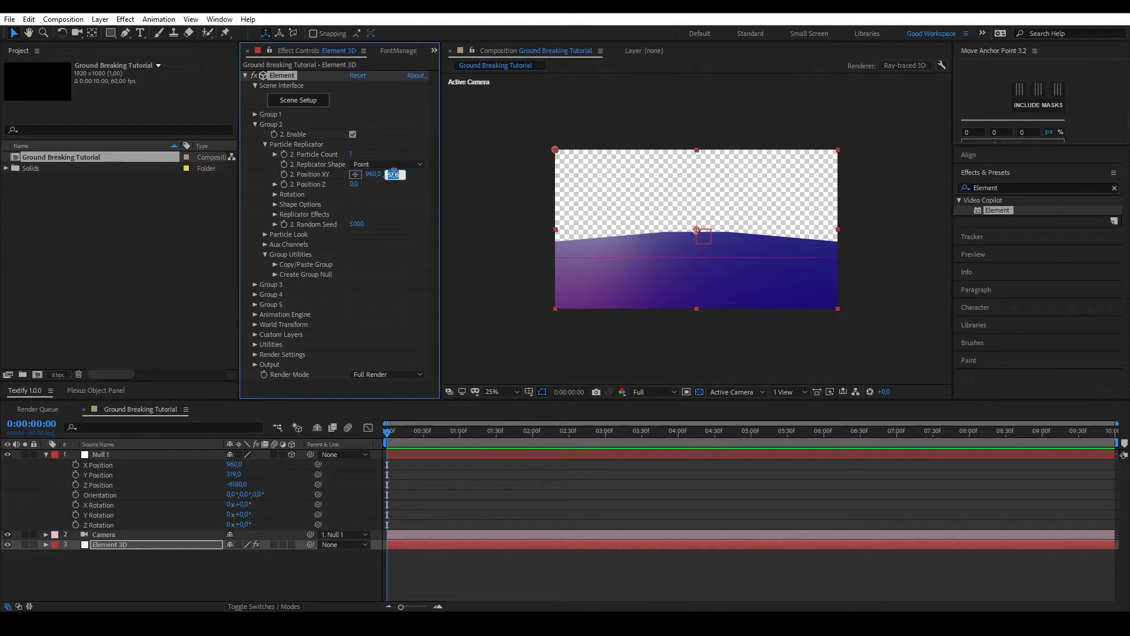
{"action": "type", "text": "558"}
{"action": "key", "text": "Return"}
Step: Set Null 1 to Y Position 520, Z Position 800 and X Rotation -4°
{"action": "left_click", "coordinate": [235, 476]}
{"action": "type", "text": "520"}
{"action": "key", "text": "Return"}
{"action": "left_click", "coordinate": [234, 485]}
{"action": "type", "text": "800"}
{"action": "key", "text": "Return"}
{"action": "left_click", "coordinate": [239, 504]}
{"action": "type", "text": "-4"}
{"action": "key", "text": "Return"}
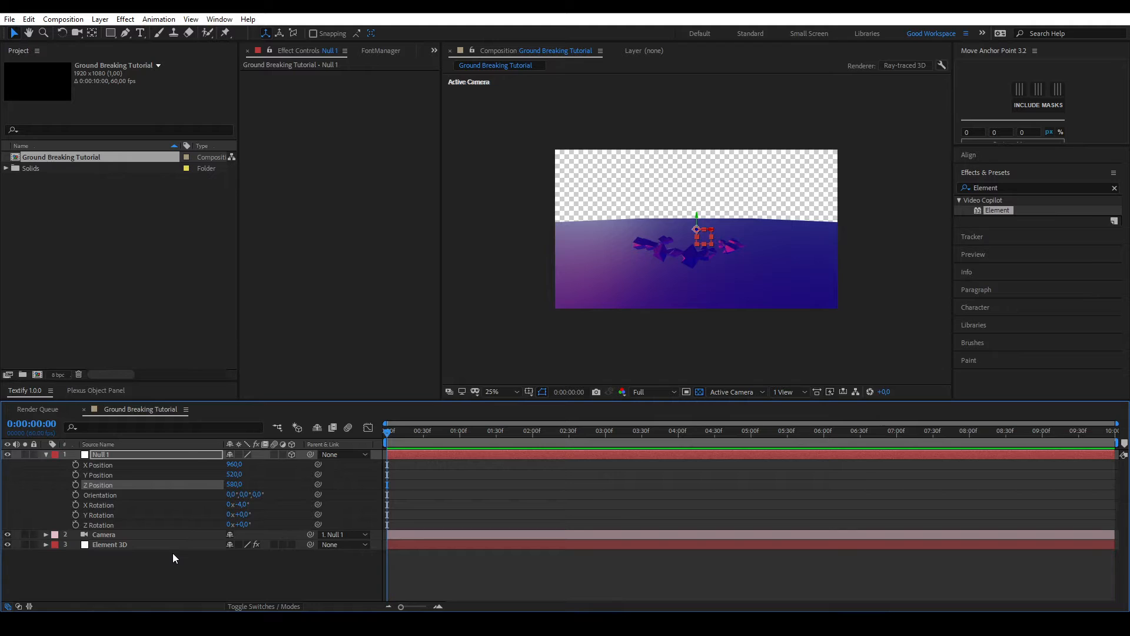
Step: Set Group 3's Particle Replicator shape to 3D Grid
{"action": "left_click", "coordinate": [177, 545]}
{"action": "left_click", "coordinate": [254, 124]}
{"action": "left_click", "coordinate": [253, 133]}
{"action": "left_click", "coordinate": [266, 155]}
{"action": "left_click", "coordinate": [386, 173]}
{"action": "left_click", "coordinate": [380, 194]}
Step: Give the grid a scale of 4/2/4 with 5 points along X
{"action": "left_click", "coordinate": [356, 245]}
{"action": "type", "text": "4"}
{"action": "key", "text": "Tab"}
{"action": "type", "text": "2"}
{"action": "key", "text": "Tab"}
{"action": "type", "text": "4"}
{"action": "key", "text": "Return"}
{"action": "left_click", "coordinate": [355, 166]}
{"action": "key", "text": "Return"}
{"action": "key", "text": "Tab"}
{"action": "key", "text": "Tab"}
{"action": "type", "text": "5"}
{"action": "key", "text": "Return"}
Step: Enable Multi-Object in Particle Look with X Scatter 100 and Z Scatter 200
{"action": "left_click", "coordinate": [264, 153]}
{"action": "left_click", "coordinate": [274, 244]}
{"action": "left_click", "coordinate": [352, 255]}
{"action": "scroll", "coordinate": [398, 257], "scroll_direction": "down", "scroll_amount": 3}
{"action": "left_click", "coordinate": [355, 244]}
{"action": "type", "text": "100"}
{"action": "key", "text": "Tab"}
{"action": "key", "text": "Tab"}
{"action": "type", "text": "2"}
{"action": "key", "text": "Return"}
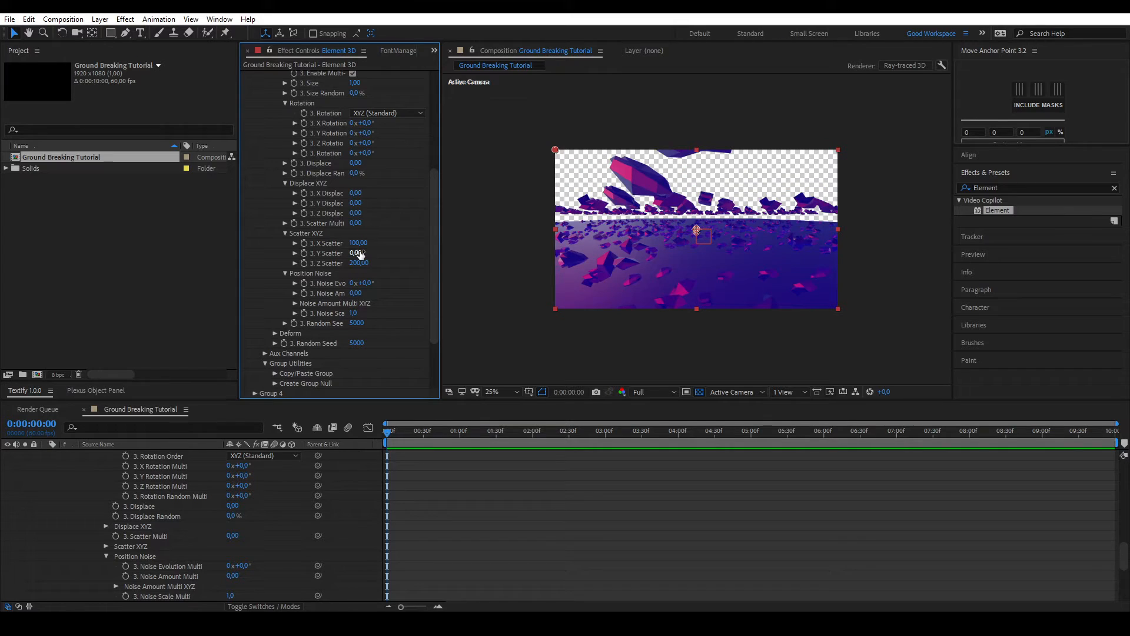
Step: Tumble the crystal pieces with varied Multi-Object X/Y/Z rotation
{"action": "mouse_move", "coordinate": [364, 124]}
{"action": "left_mouse_down"}
{"action": "mouse_move", "coordinate": [345, 128]}
{"action": "mouse_move", "coordinate": [373, 141]}
{"action": "mouse_move", "coordinate": [380, 132]}
{"action": "left_mouse_up"}
{"action": "scroll", "coordinate": [274, 230], "scroll_direction": "up", "scroll_amount": 5}
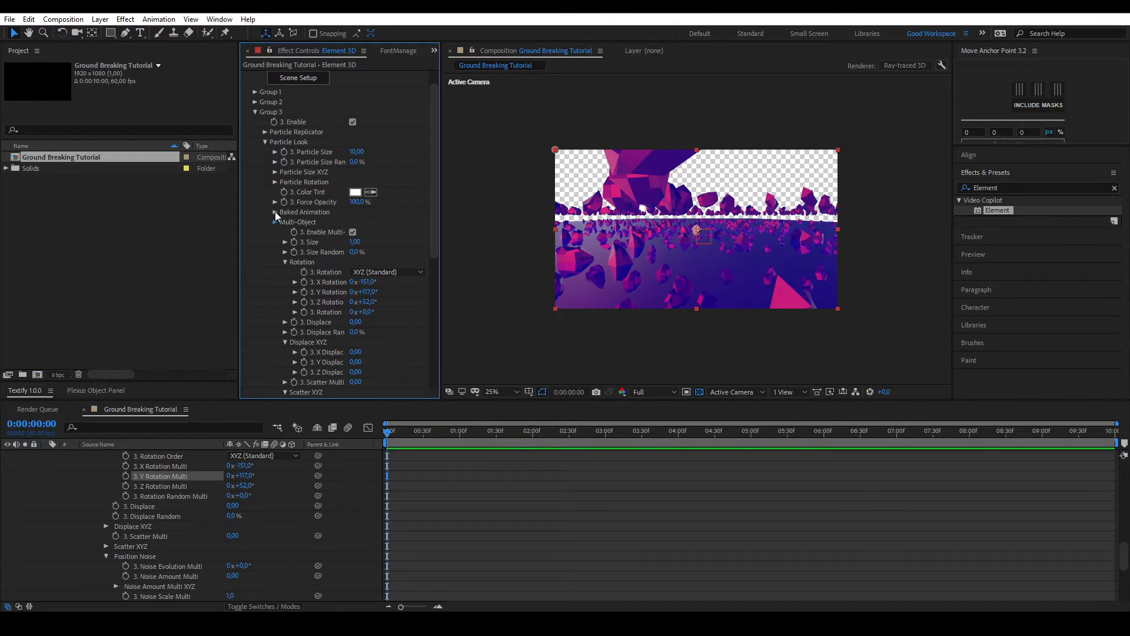
{"action": "left_click", "coordinate": [264, 141]}
{"action": "left_click", "coordinate": [264, 131]}
{"action": "scroll", "coordinate": [267, 150], "scroll_direction": "up", "scroll_amount": 3}
Step: Lower the Group 3 particle replicator to Y position 760, beneath the ground
{"action": "left_click_drag", "start_coordinate": [392, 203], "coordinate": [494, 213]}
{"action": "left_click", "coordinate": [392, 206]}
{"action": "type", "text": "760"}
{"action": "key", "text": "Return"}
{"action": "scroll", "coordinate": [386, 260], "scroll_direction": "down", "scroll_amount": 3}
Step: Try a vertical Y Scatter on the crystal pieces, undo it, and collapse the groups
{"action": "left_click", "coordinate": [265, 262]}
{"action": "left_click", "coordinate": [271, 243]}
{"action": "scroll", "coordinate": [388, 298], "scroll_direction": "down", "scroll_amount": 3}
{"action": "left_click_drag", "start_coordinate": [382, 277], "coordinate": [559, 273]}
{"action": "key", "text": "ctrl+z"}
{"action": "left_click", "coordinate": [284, 253]}
{"action": "scroll", "coordinate": [283, 253], "scroll_direction": "up", "scroll_amount": 3}
{"action": "left_click", "coordinate": [274, 187]}
{"action": "left_click", "coordinate": [264, 105]}
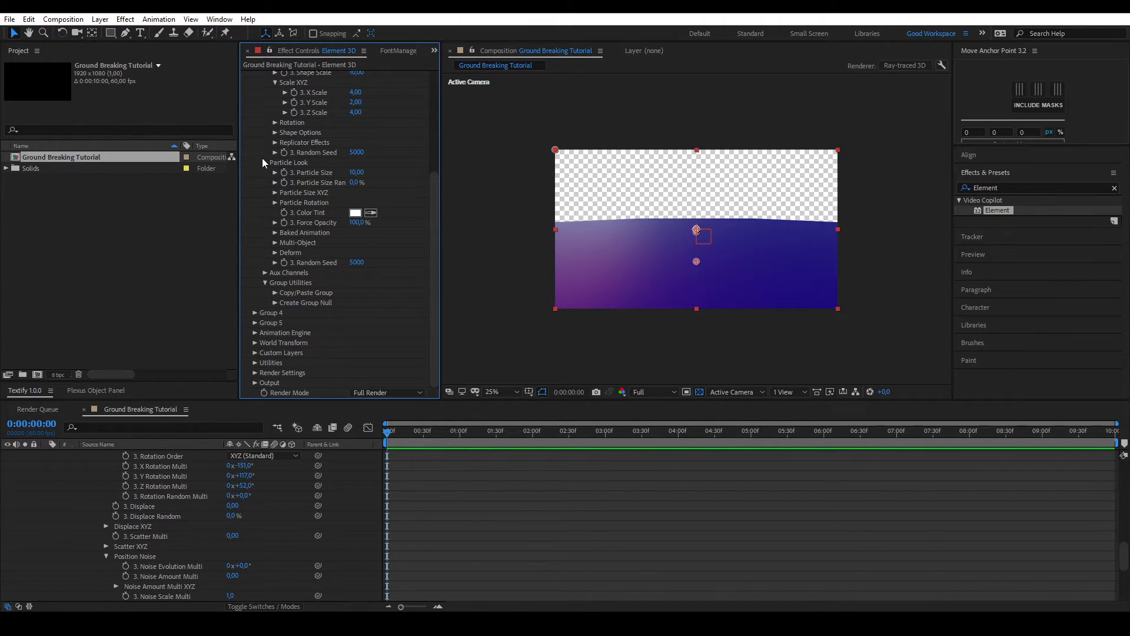